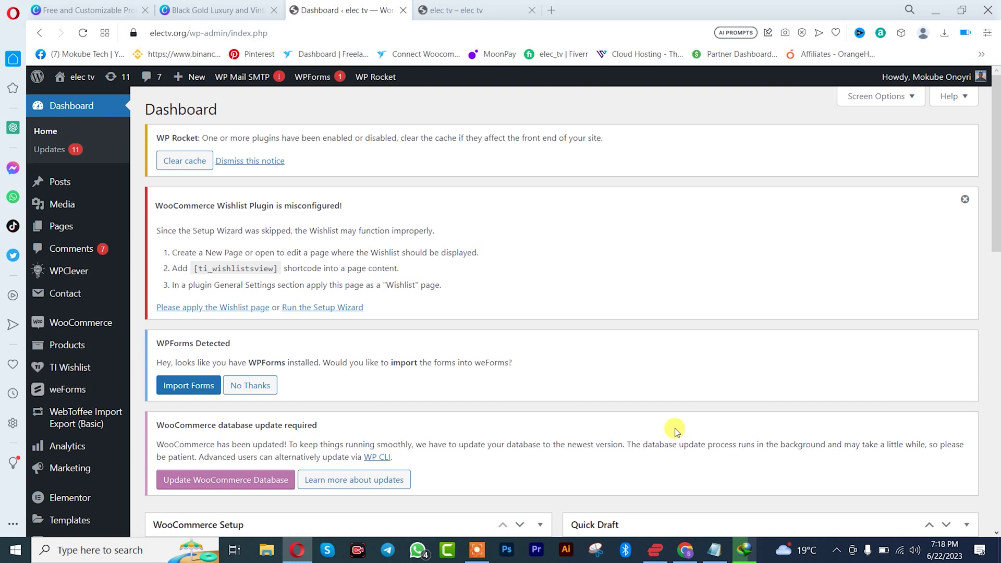
- Filter the Media Library to show only Unattached files
mouse_move(67, 205)
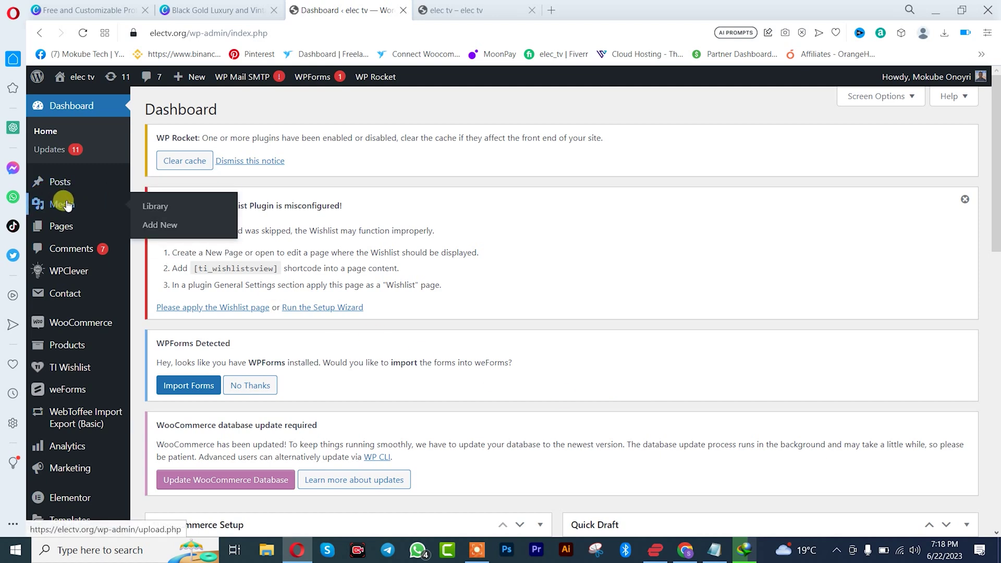
click(167, 208)
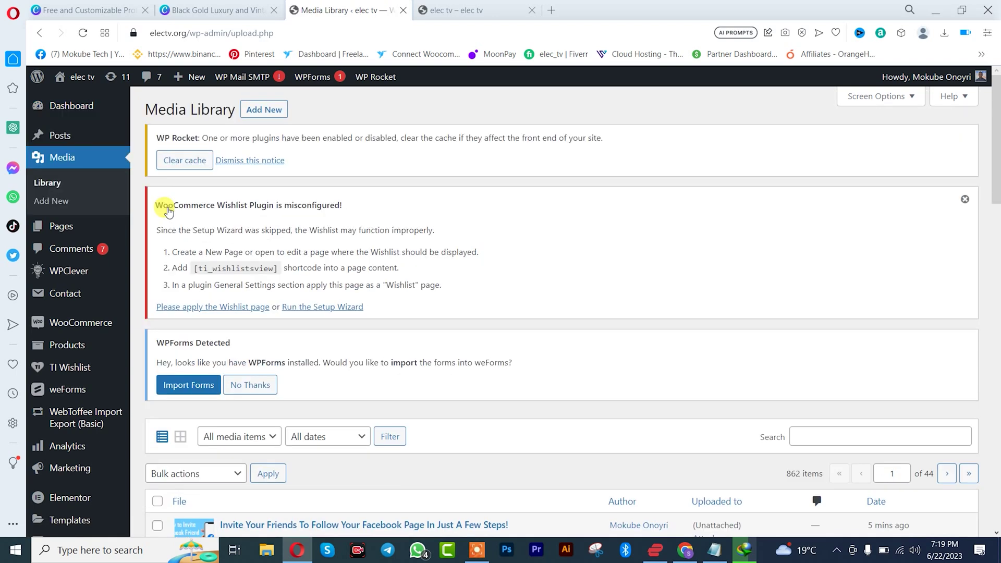
scroll(493, 240, down, 3)
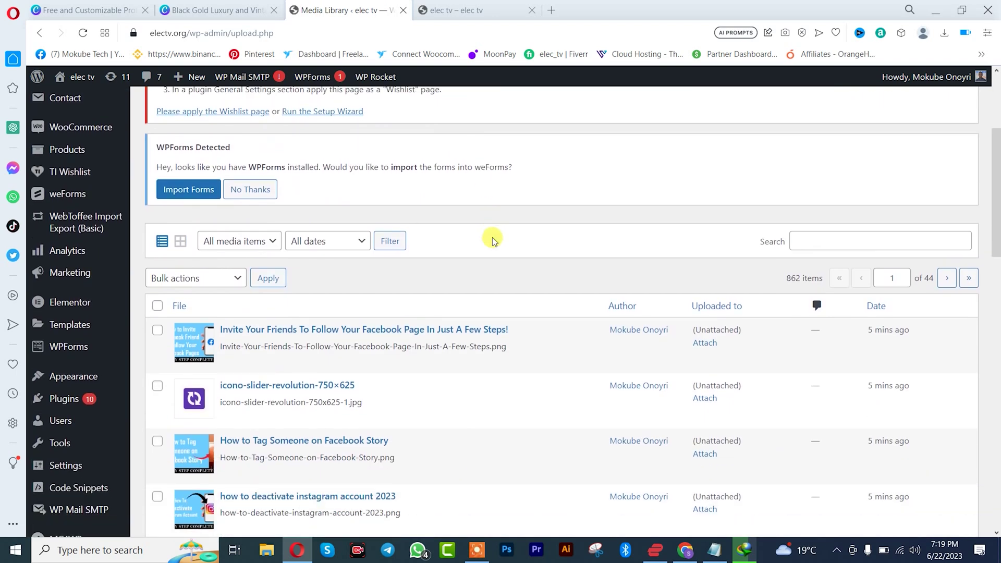
click(243, 250)
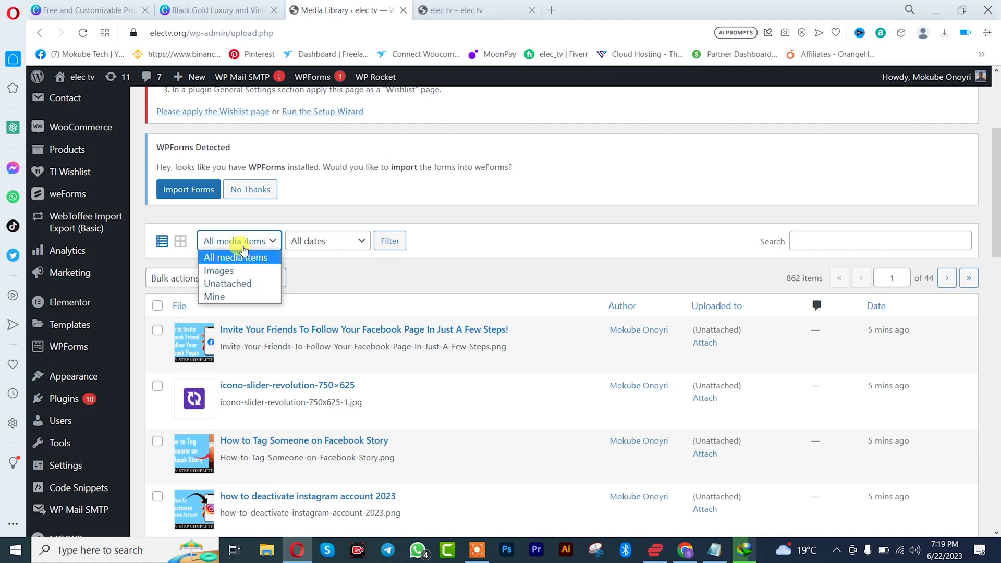
click(233, 284)
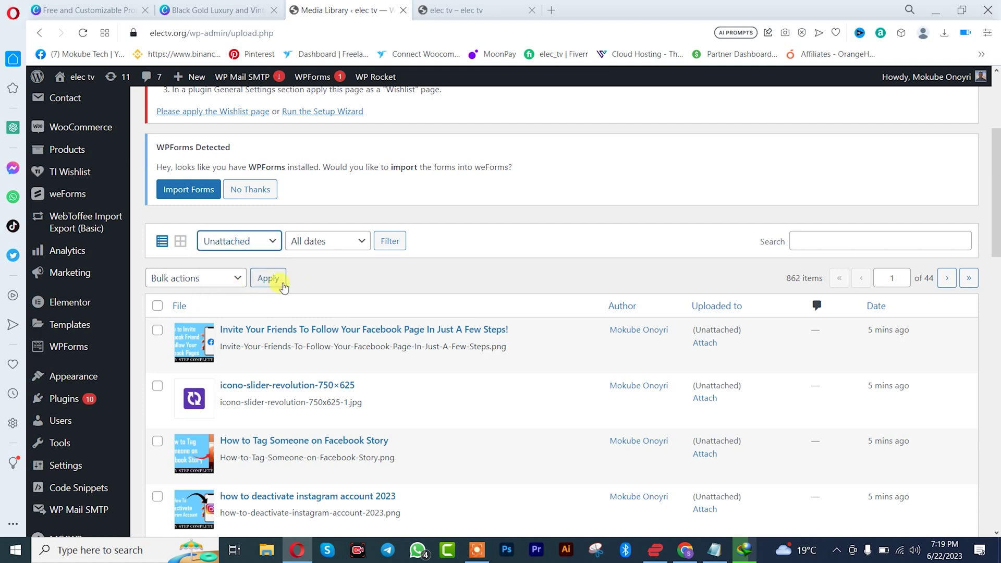
click(391, 243)
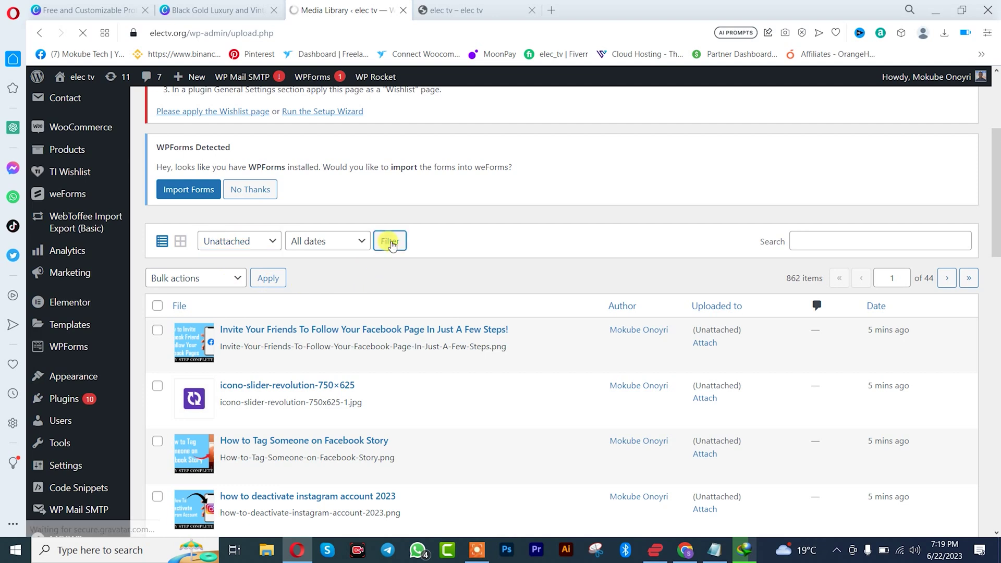
- Choose Delete permanently as the bulk action for the six files, leaving them unticked
scroll(461, 319, down, 3)
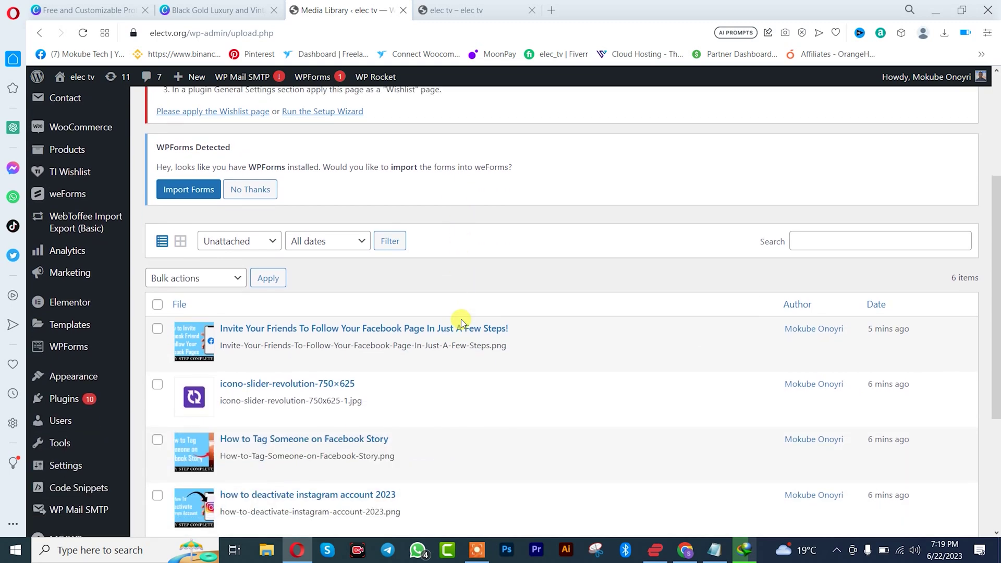
scroll(252, 440, down, 1)
scroll(240, 412, down, 1)
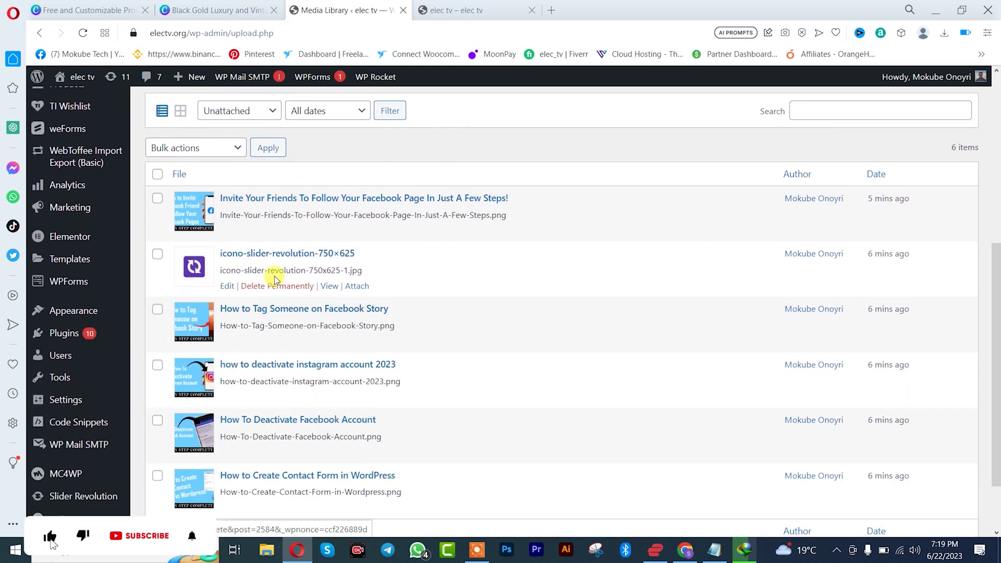
click(157, 175)
click(182, 149)
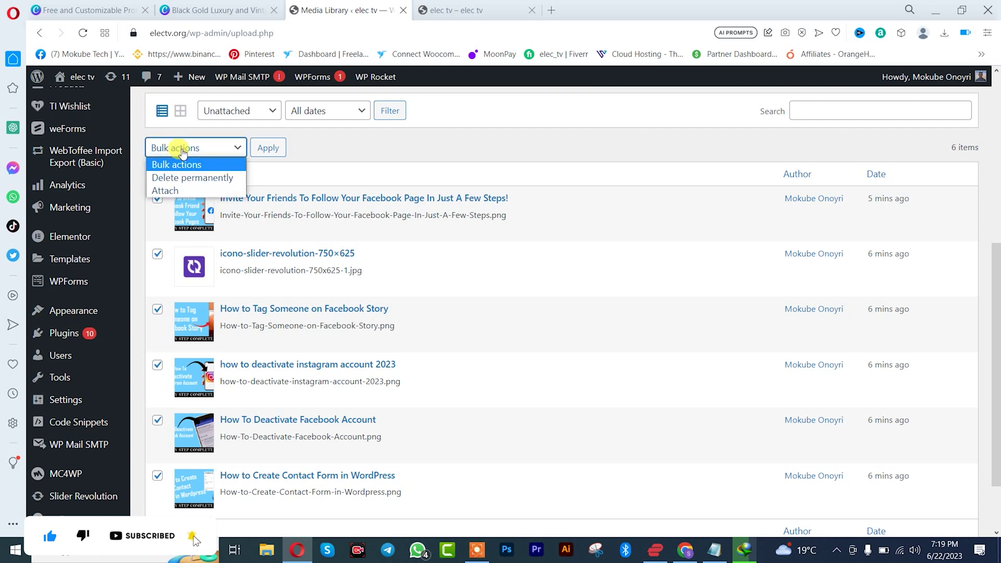
click(183, 178)
click(158, 178)
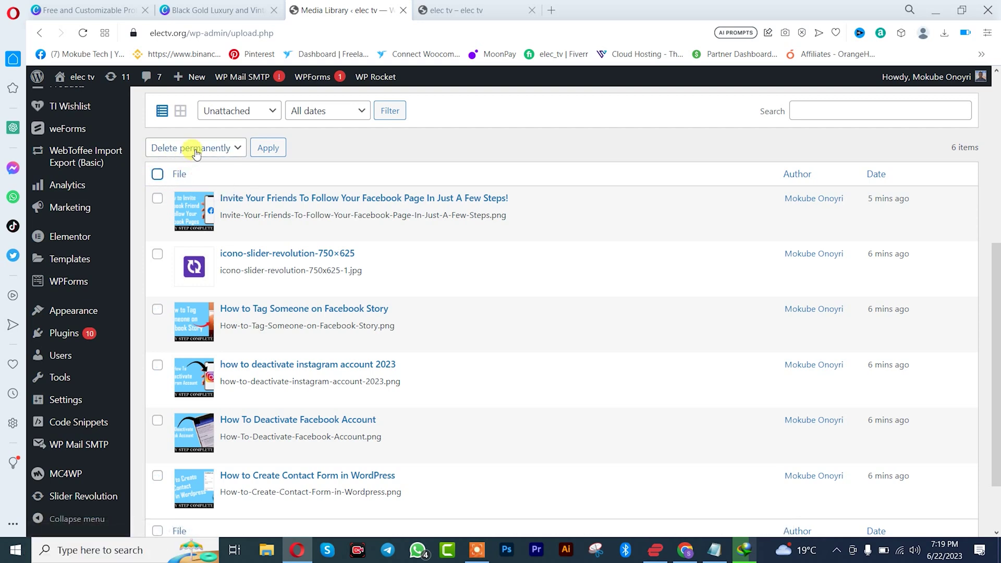
- Go to the Add Plugins page
scroll(346, 171, up, 4)
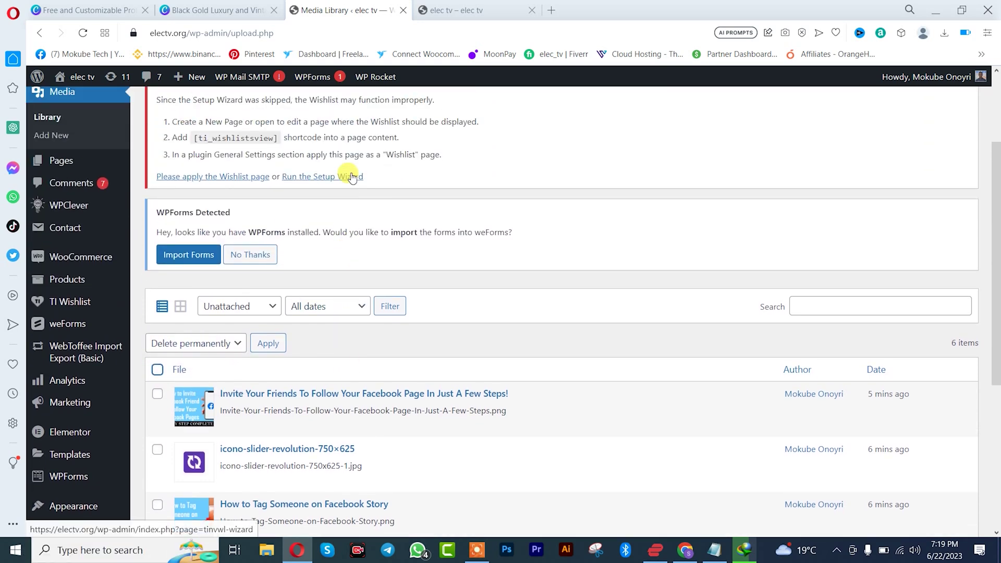
scroll(579, 302, up, 3)
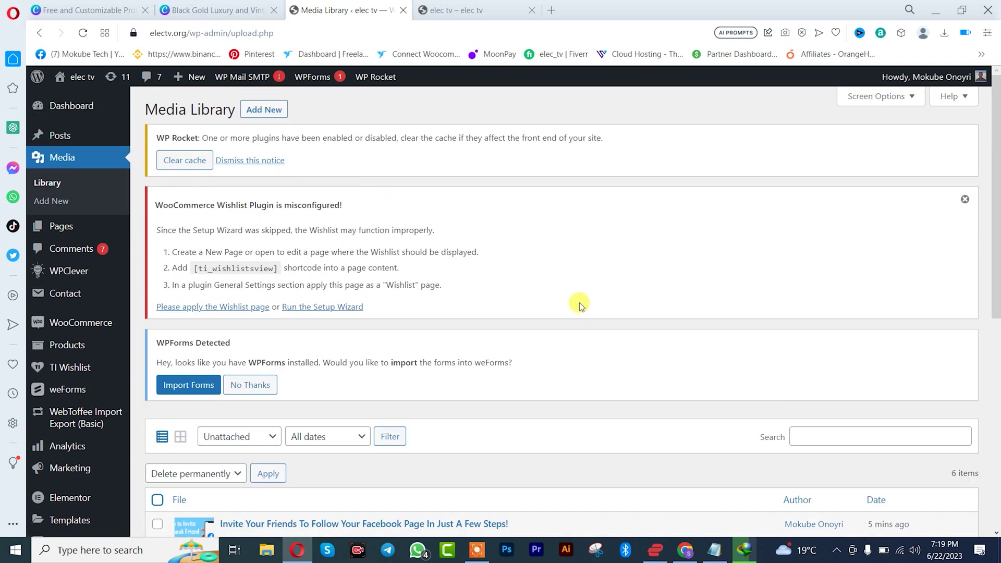
scroll(580, 302, down, 3)
scroll(579, 303, down, 3)
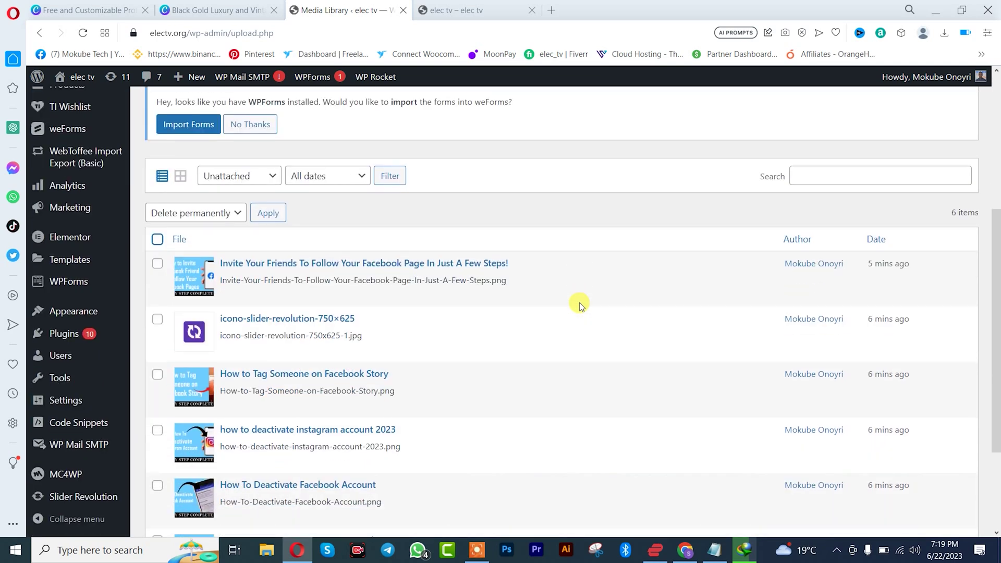
scroll(584, 297, up, 1)
scroll(590, 284, up, 1)
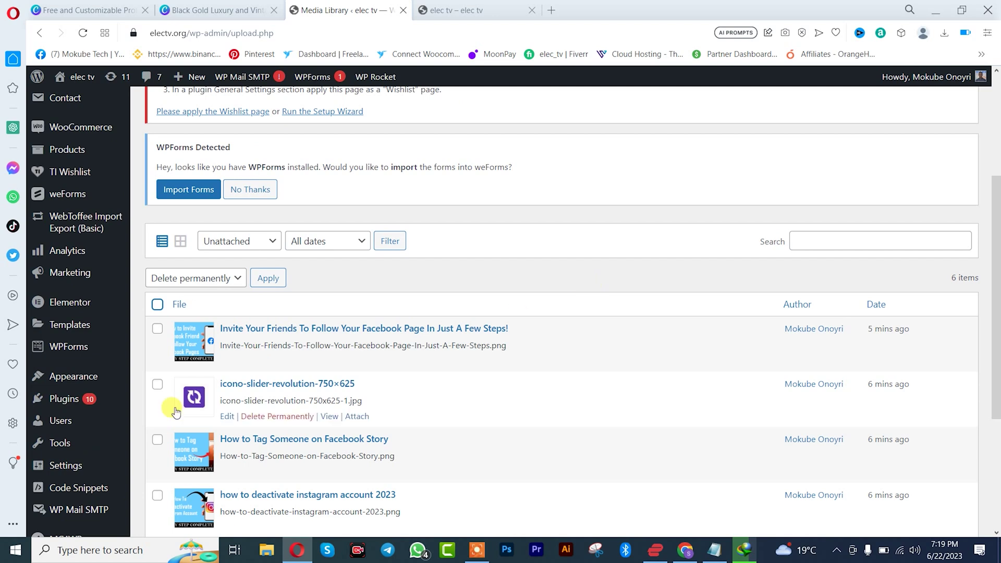
mouse_move(59, 402)
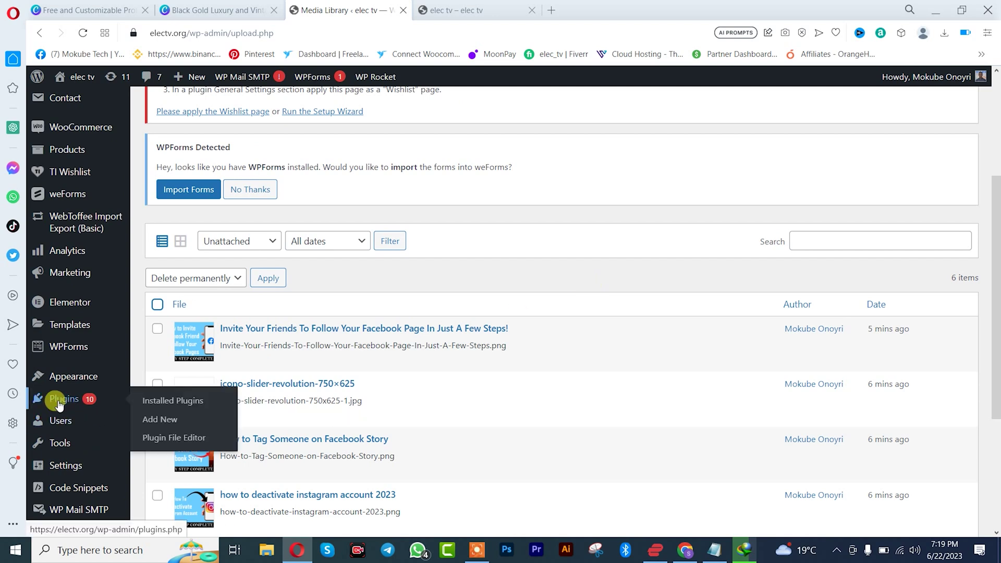
click(166, 421)
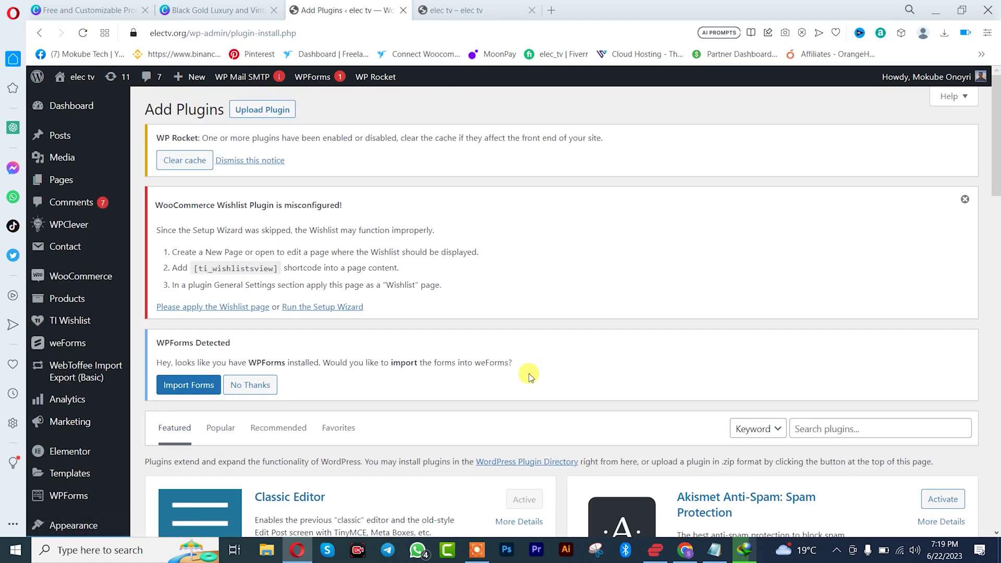
- Search plugins for 'Media Cleaner', then install and activate Media Cleaner: Clean your WordPress!
scroll(530, 375, down, 2)
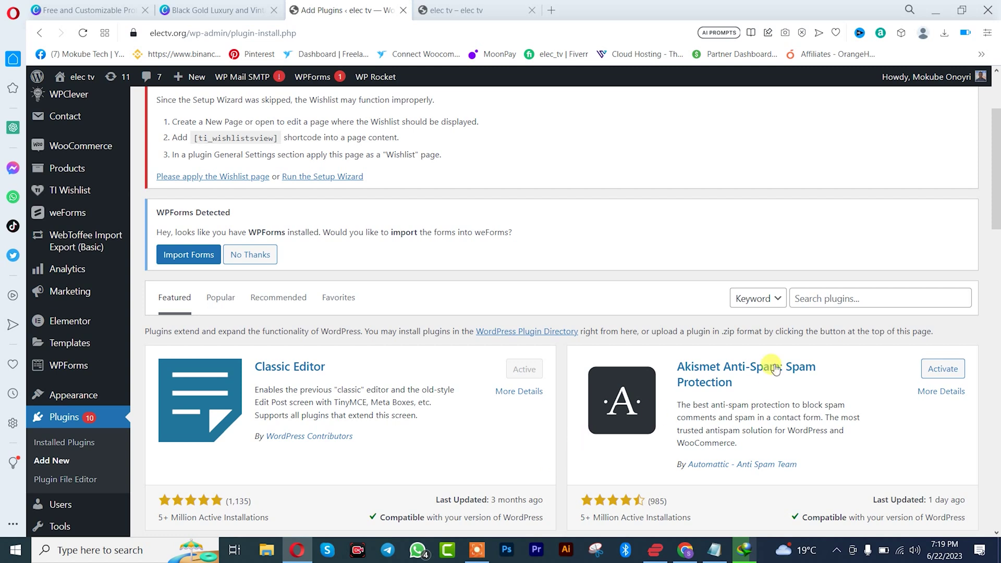
click(804, 298)
text(Media Cleaner)
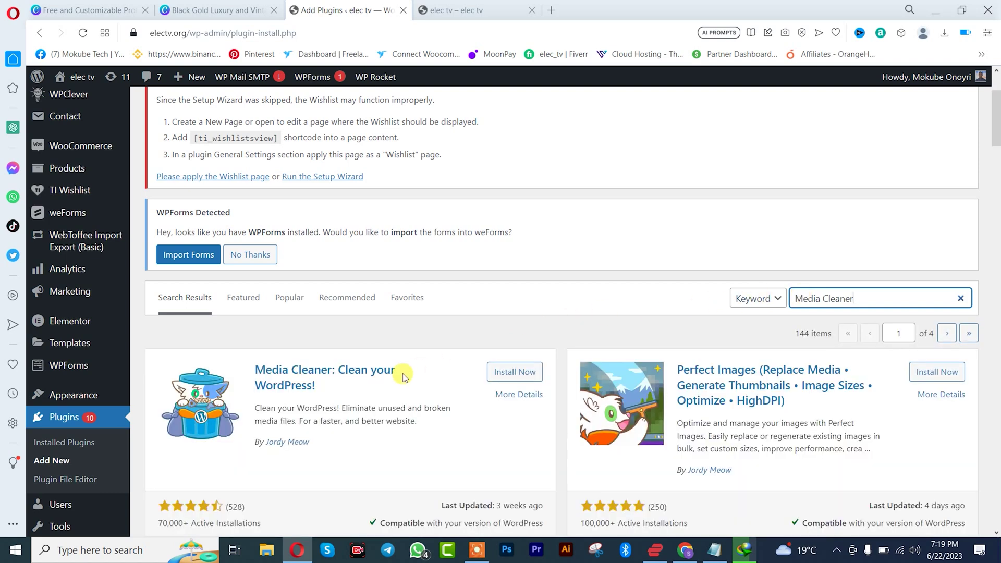
scroll(404, 372, down, 1)
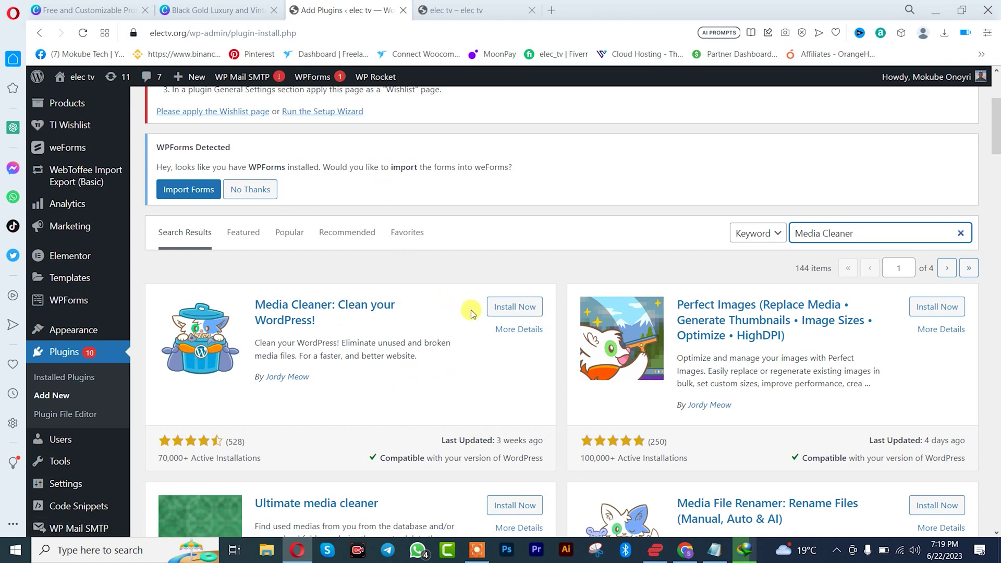
click(515, 307)
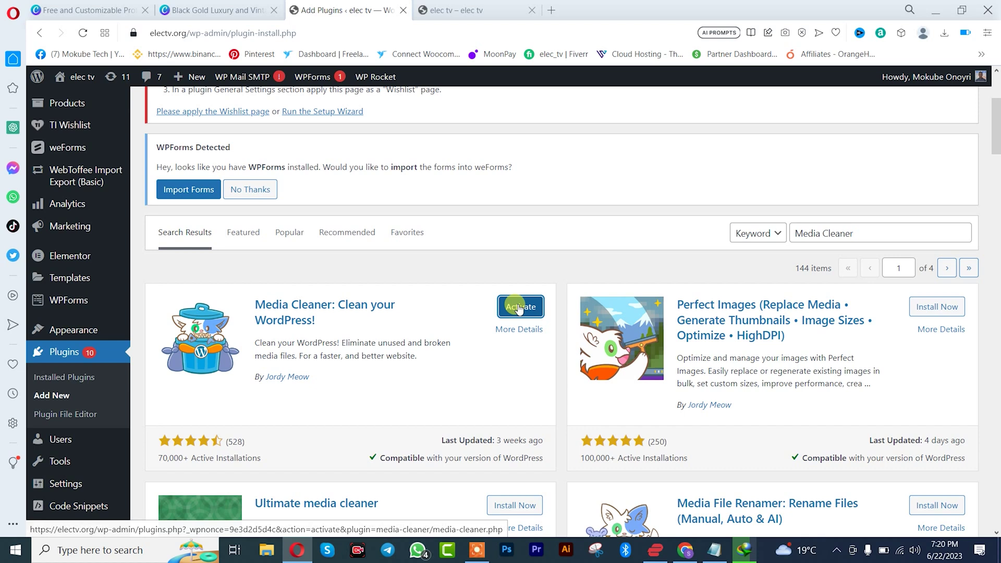
click(519, 308)
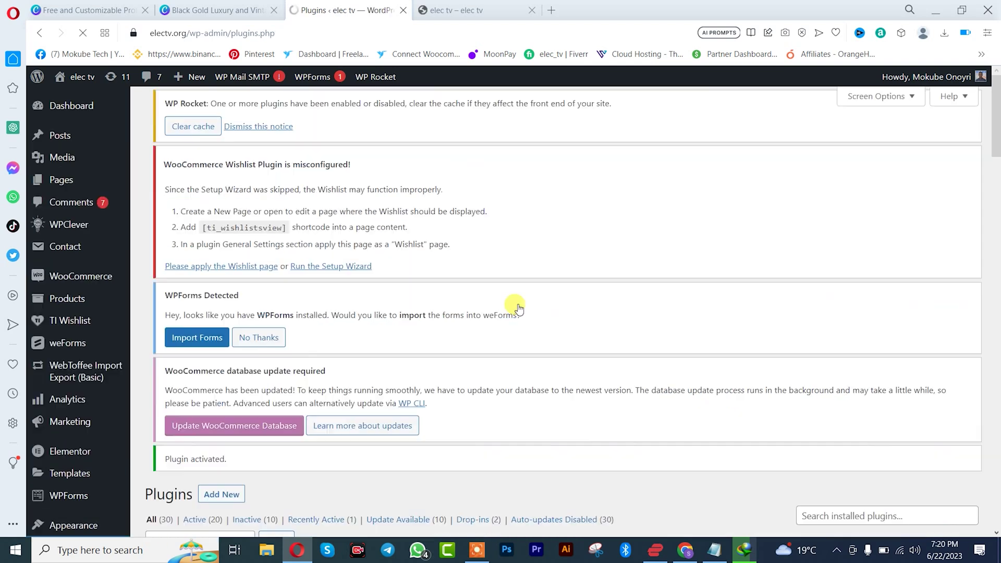
- Check the 'Plugin activated' notice, then open the Media Cleaner dashboard under Media > Cleaner
scroll(516, 295, down, 6)
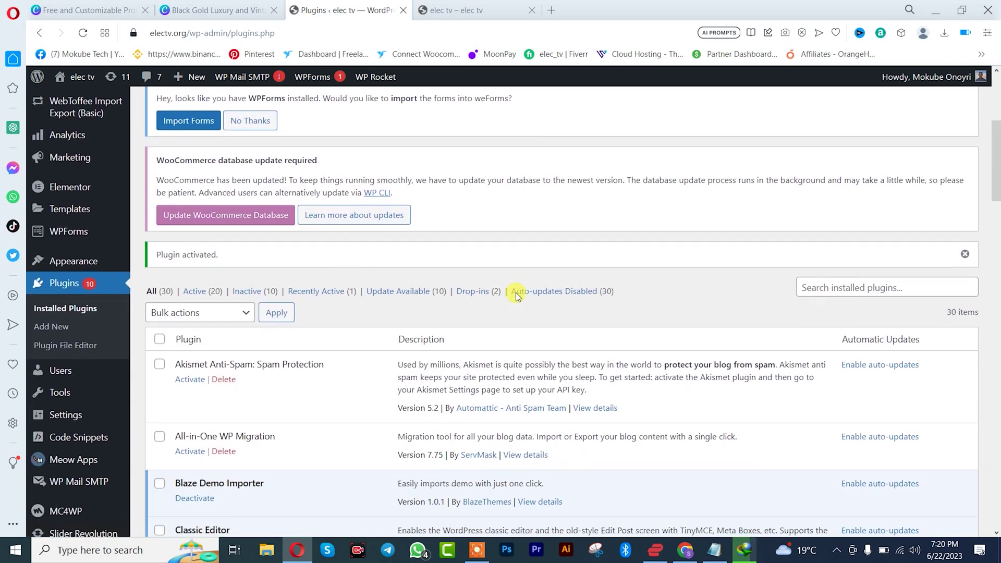
scroll(516, 295, up, 4)
scroll(516, 295, up, 2)
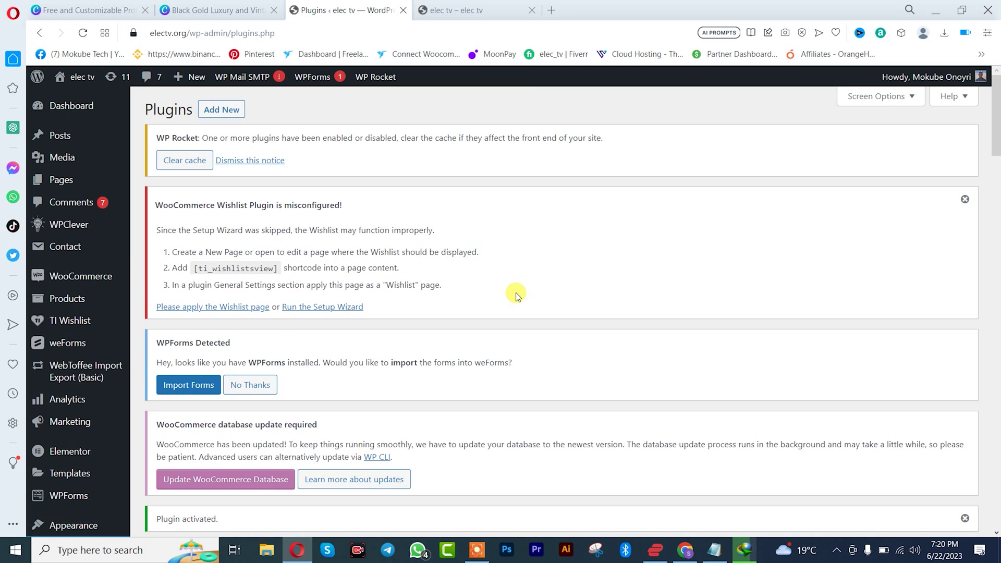
mouse_move(67, 155)
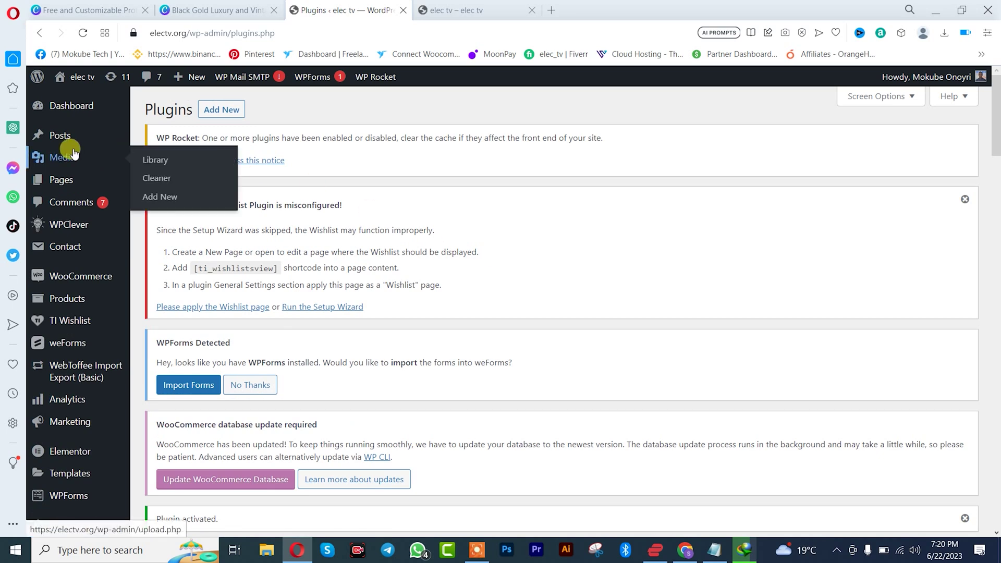
click(161, 180)
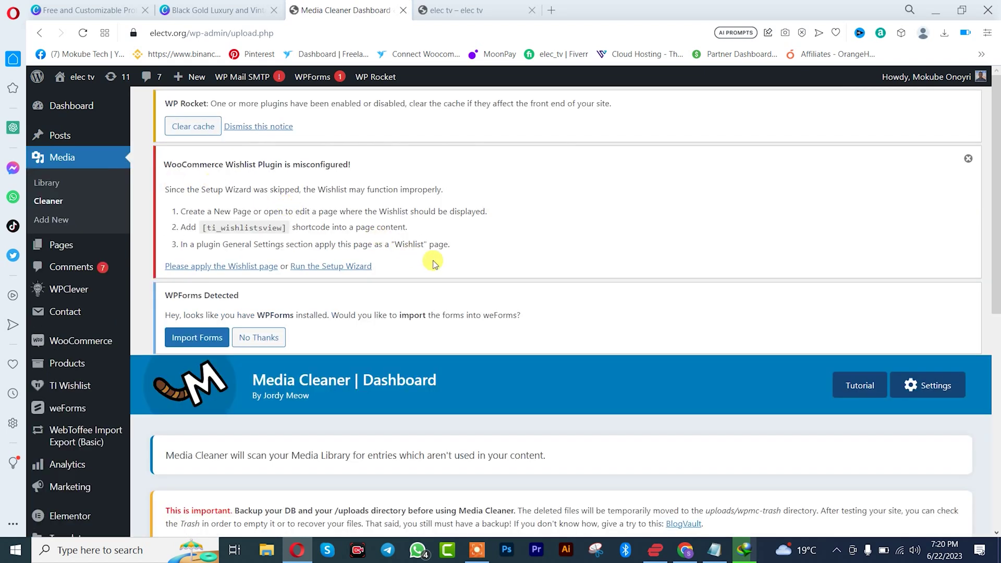
- Scan the Media Library with Media Cleaner, finding 249 issues totalling 58.65 MB
scroll(435, 263, down, 3)
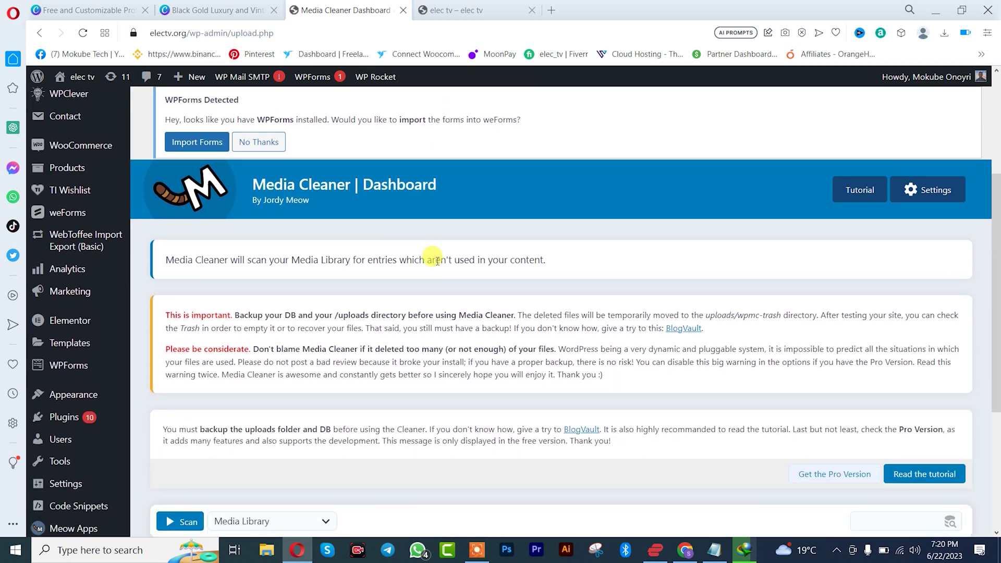
scroll(436, 260, down, 4)
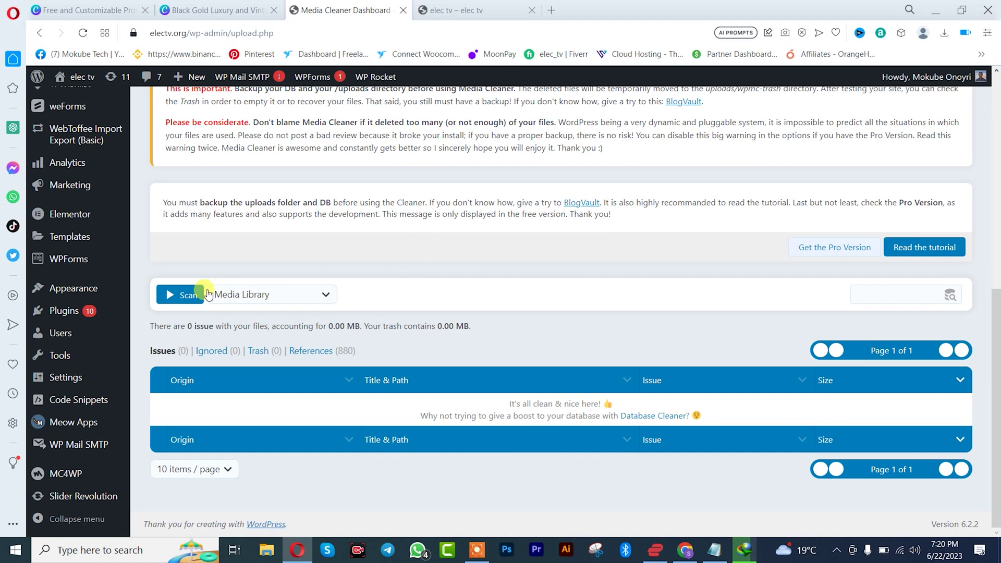
click(180, 295)
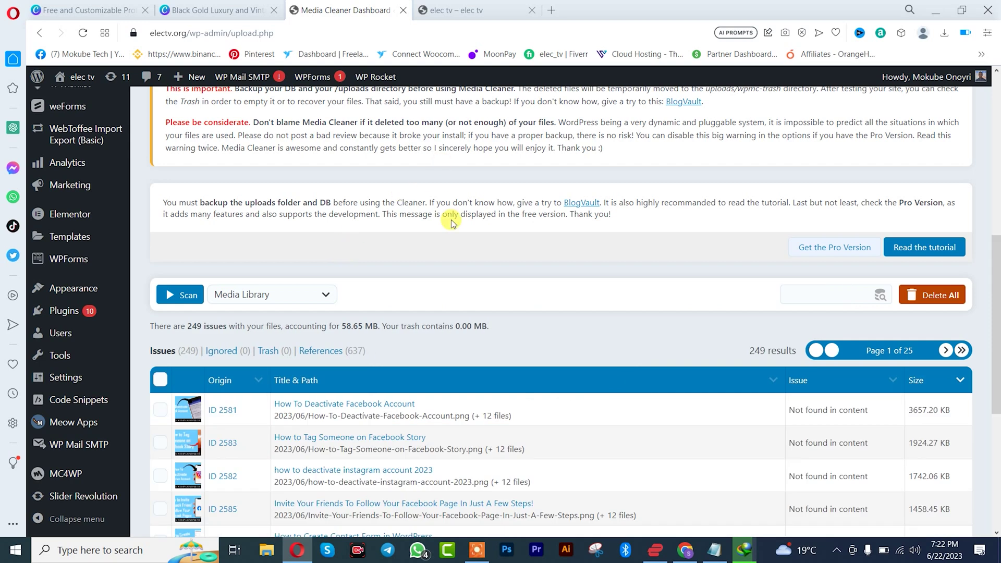
- Tick the header checkbox to select all ten issues on the first results page
scroll(451, 214, down, 4)
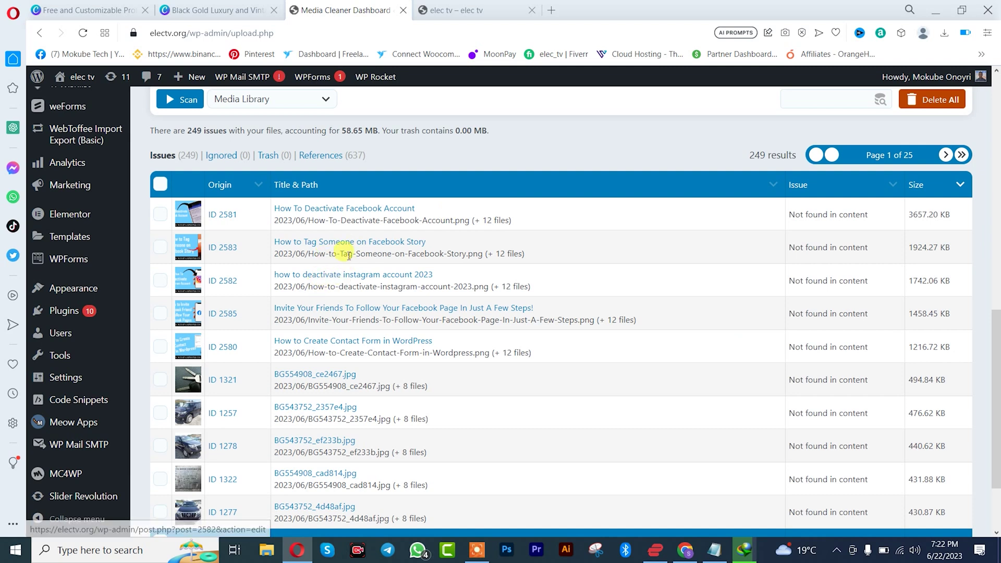
scroll(288, 278, down, 2)
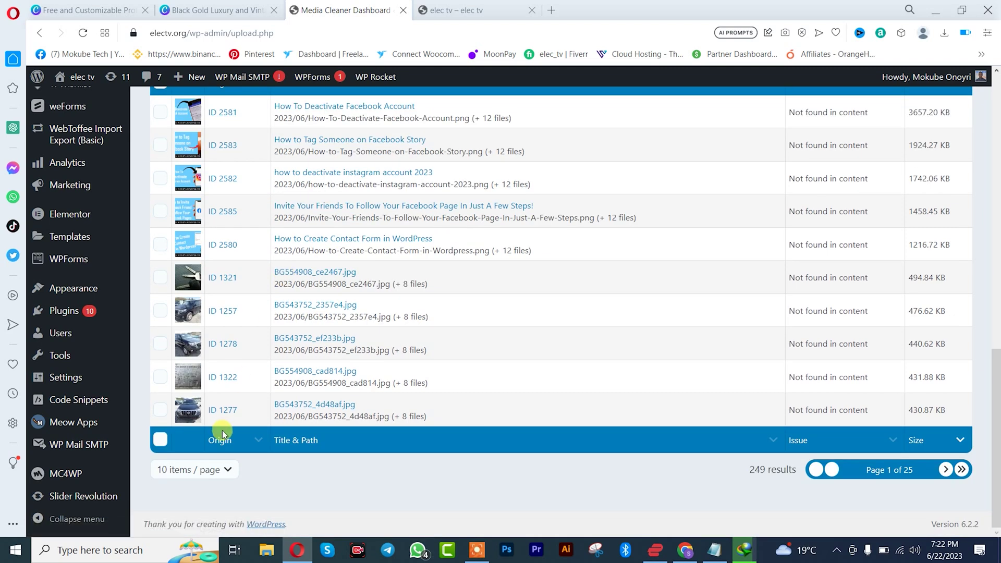
scroll(237, 354, up, 4)
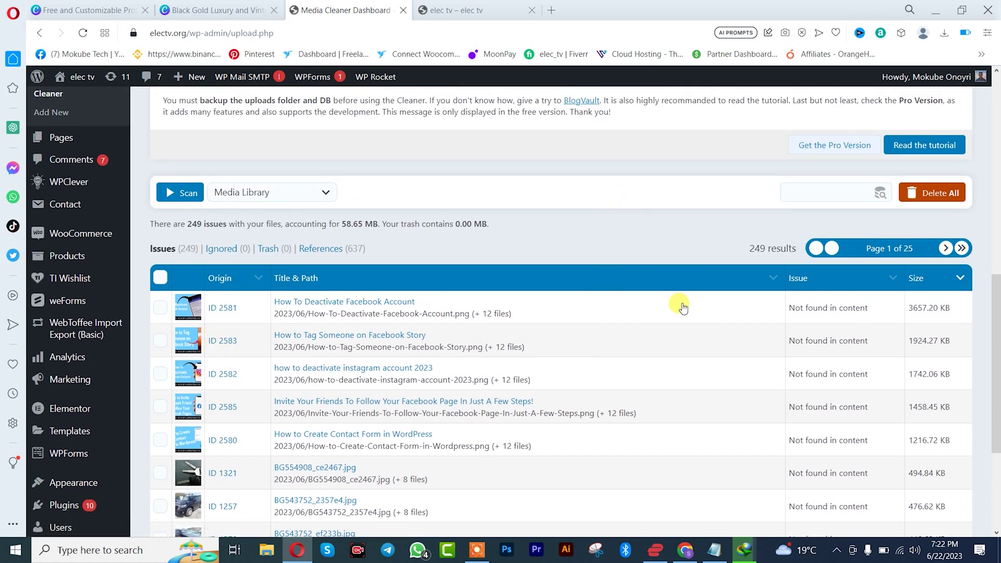
scroll(563, 333, down, 1)
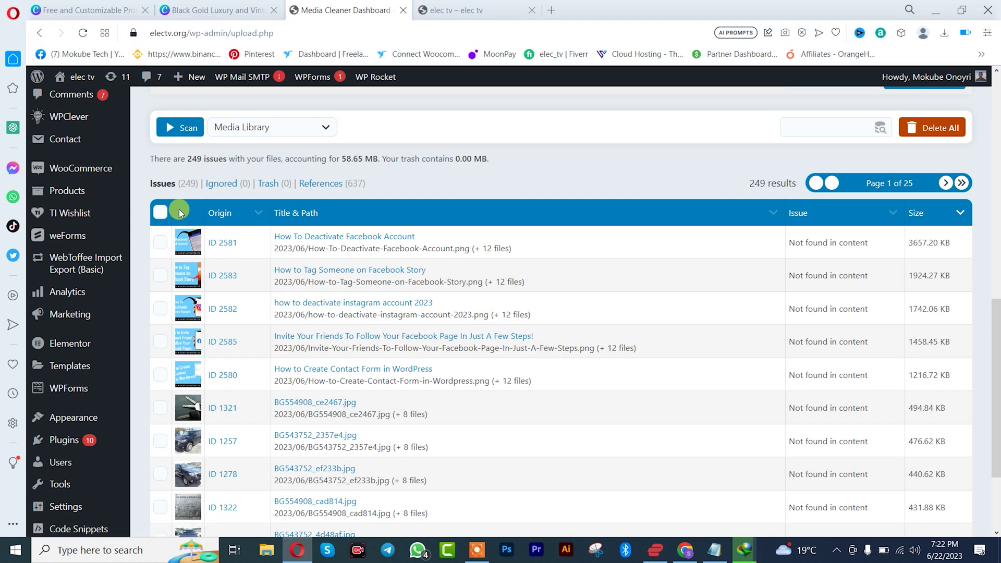
click(160, 212)
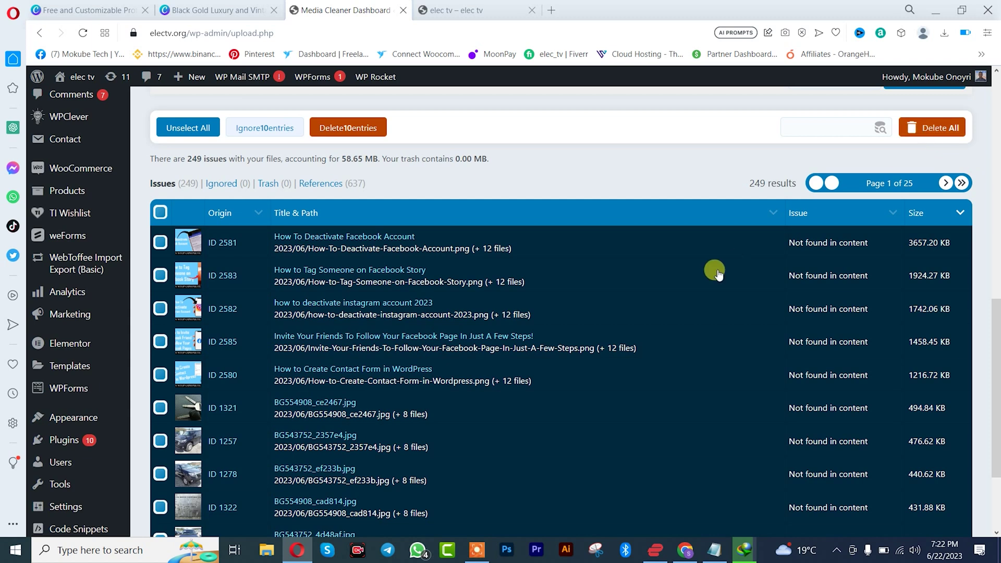
scroll(742, 257, down, 2)
scroll(708, 274, up, 4)
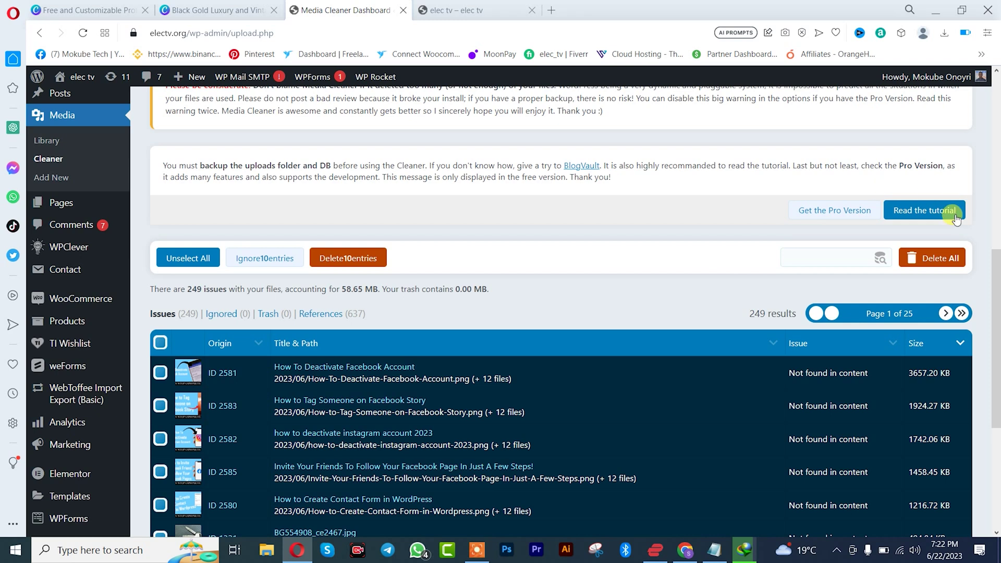
- Delete all 249 flagged issues with Delete All and confirm with OK
click(927, 260)
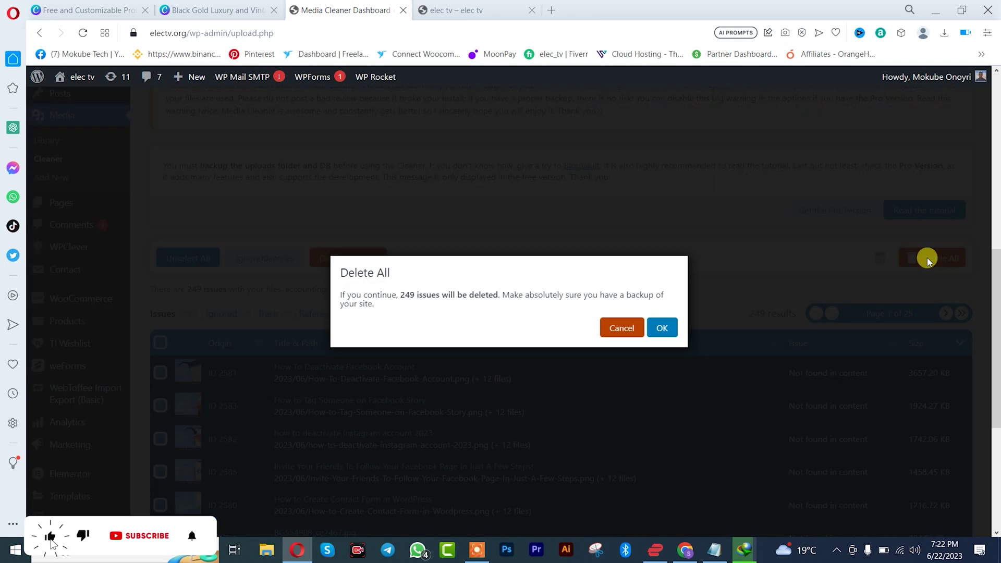
click(663, 328)
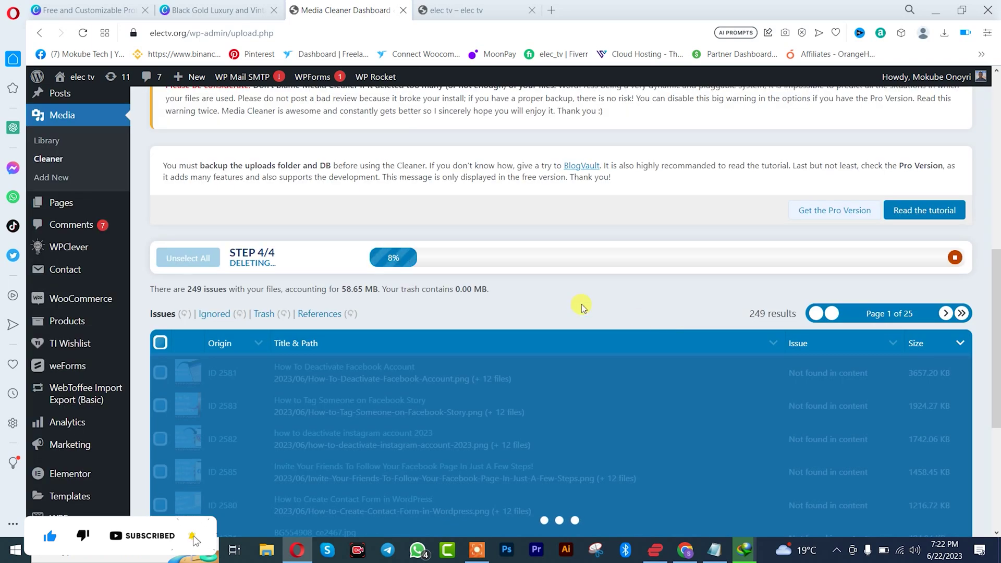